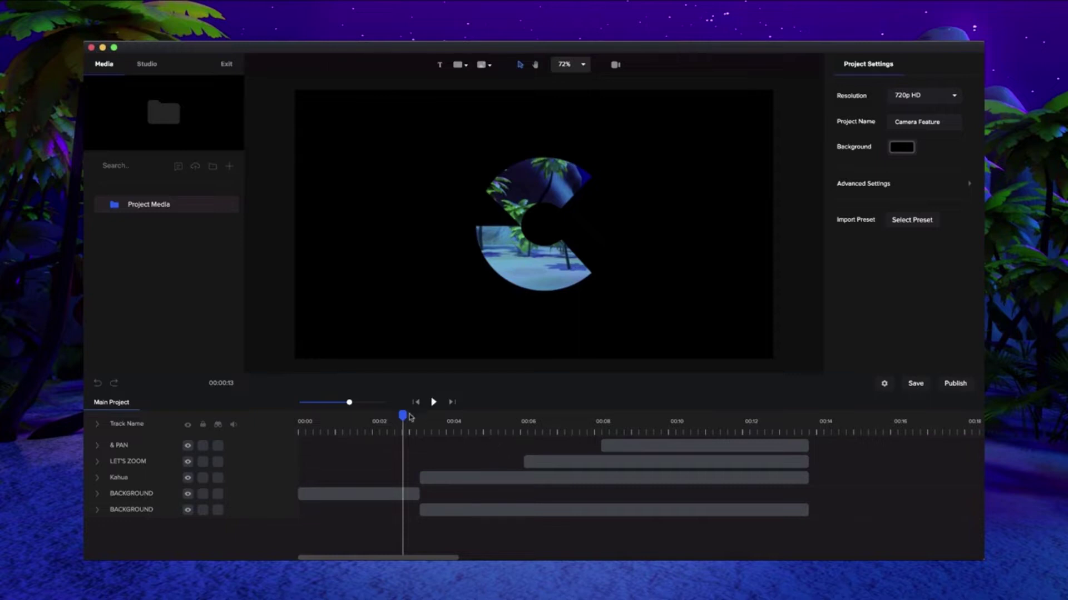
- Turn on the camera and add a first camera animation with the playhead at about 00:04
{"action": "left_click_drag", "start_coordinate": [404, 416], "coordinate": [448, 430]}
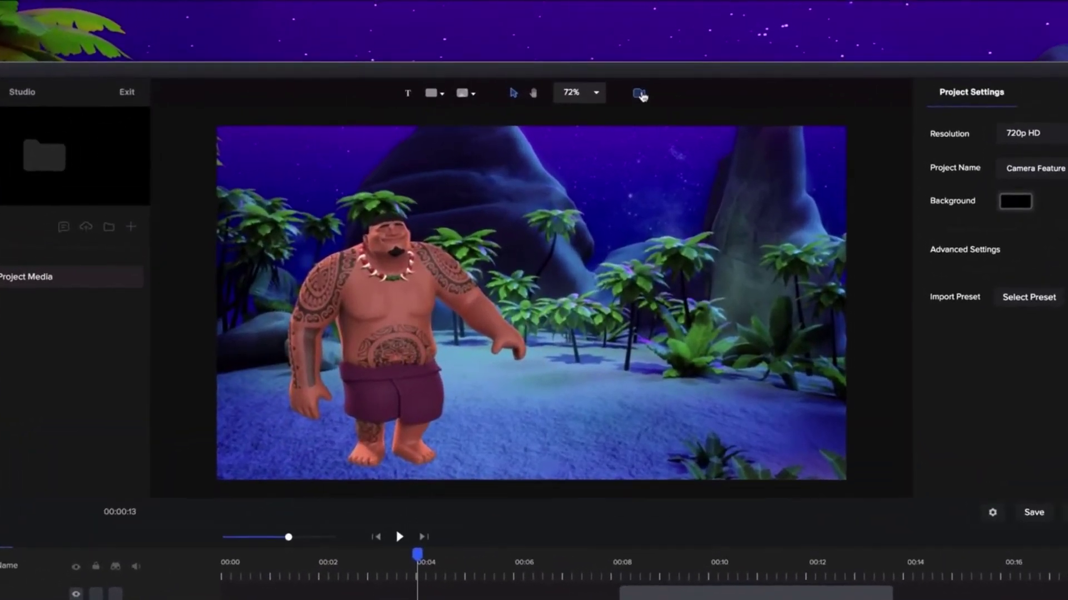
{"action": "left_click", "coordinate": [616, 66]}
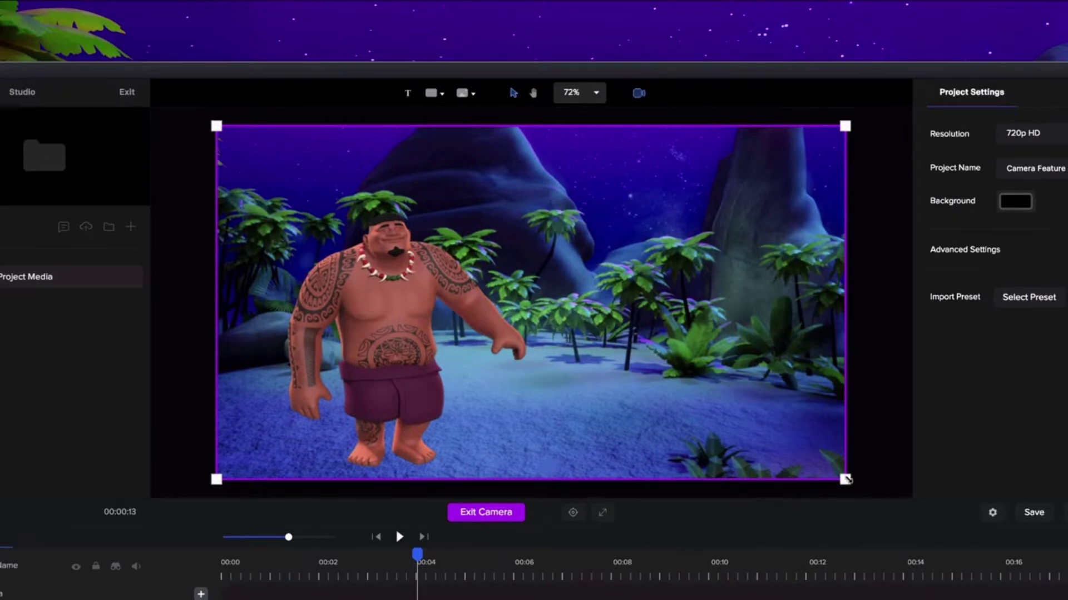
{"action": "left_click_drag", "start_coordinate": [845, 479], "coordinate": [961, 484]}
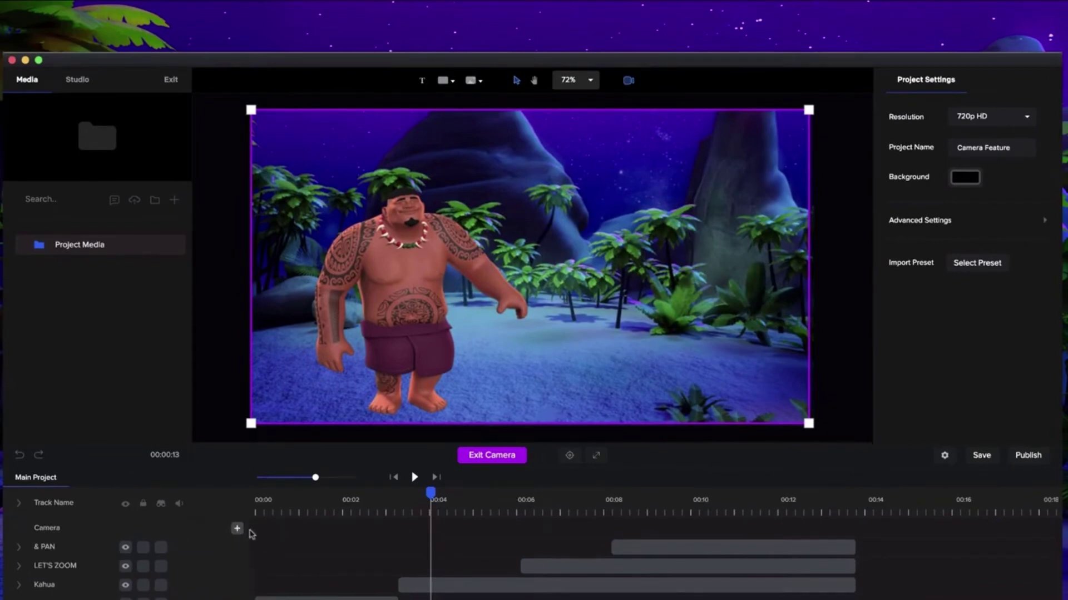
{"action": "left_click", "coordinate": [237, 528]}
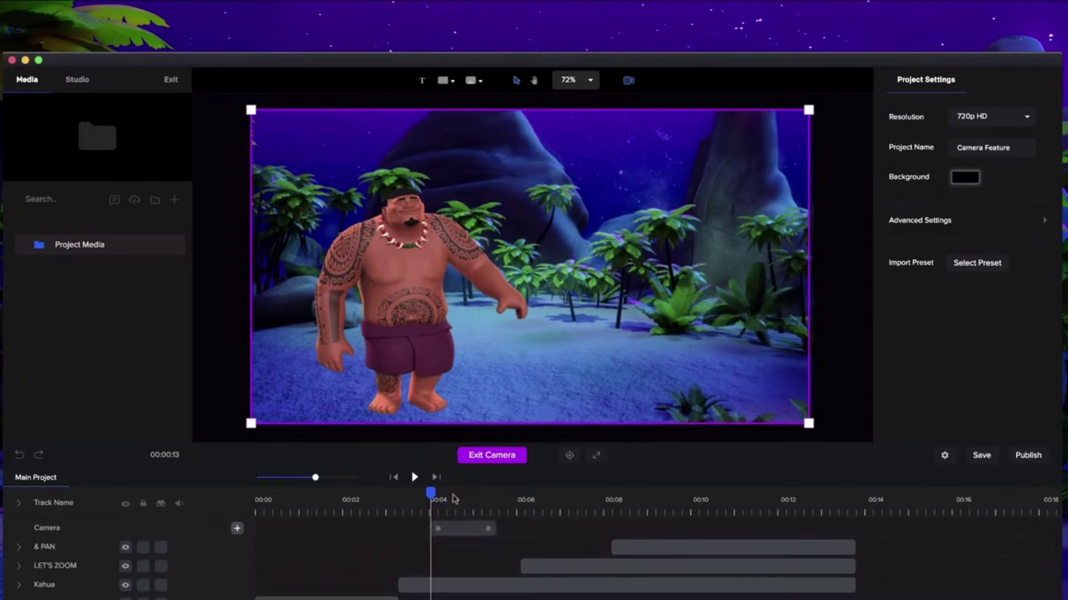
- With the playhead just past the first camera animation, shrink its camera frame to zoom in on the character's upper body
{"action": "left_click_drag", "start_coordinate": [430, 493], "coordinate": [515, 505]}
{"action": "left_click", "coordinate": [482, 531]}
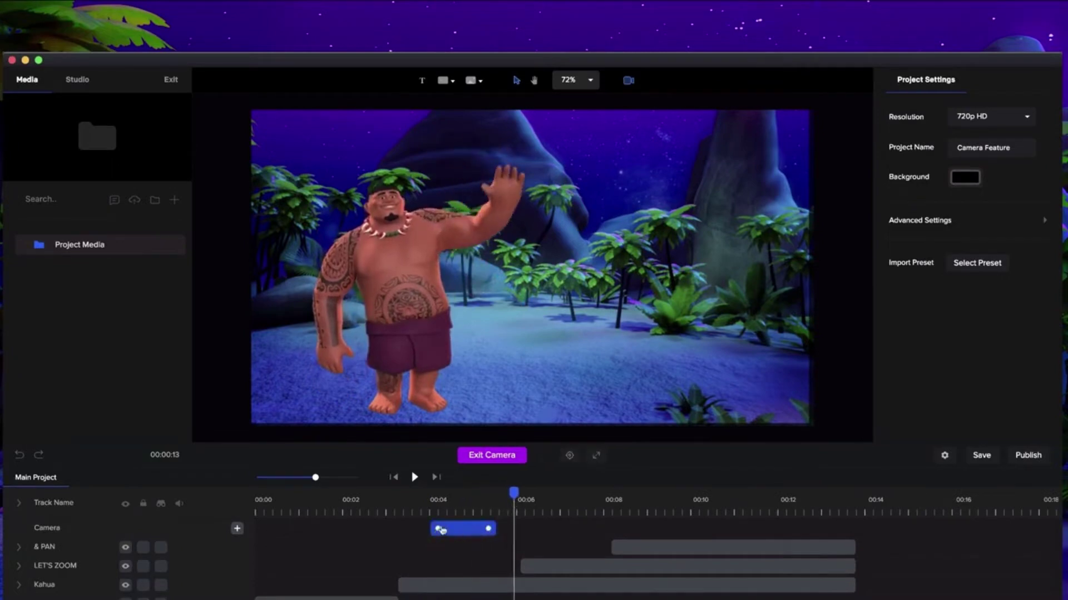
{"action": "left_click", "coordinate": [500, 534]}
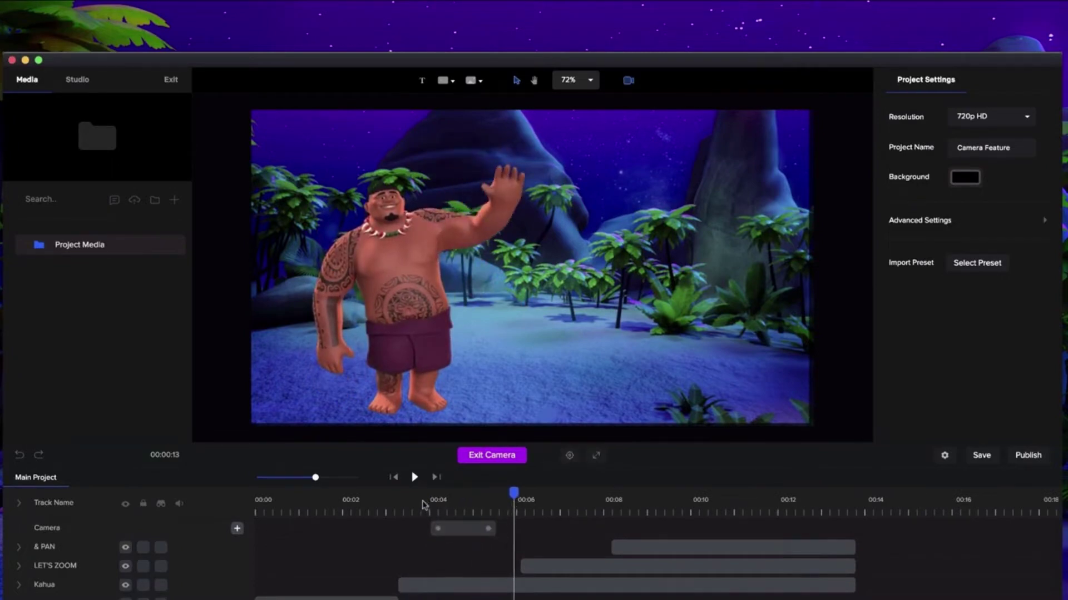
{"action": "left_click", "coordinate": [482, 529]}
{"action": "left_click", "coordinate": [499, 532]}
{"action": "left_click_drag", "start_coordinate": [510, 493], "coordinate": [508, 493]}
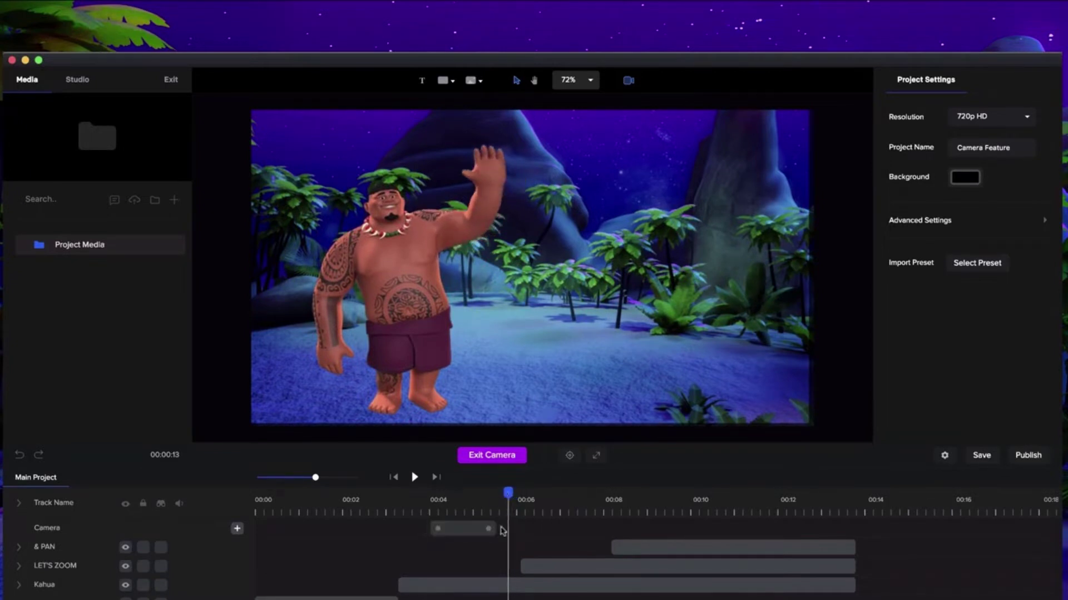
{"action": "left_click", "coordinate": [482, 529]}
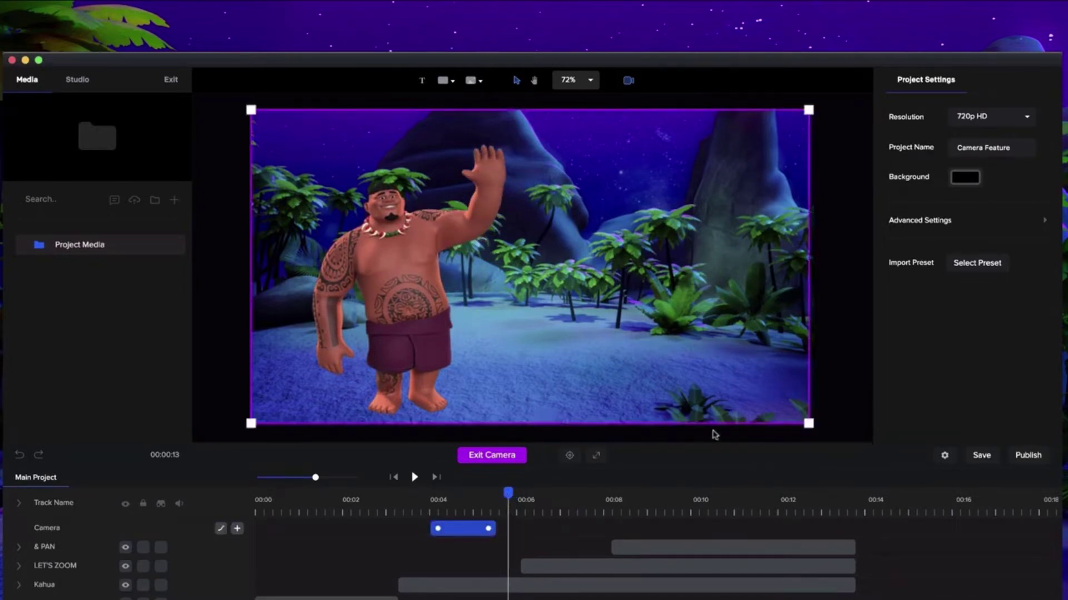
{"action": "left_click_drag", "start_coordinate": [808, 423], "coordinate": [566, 308]}
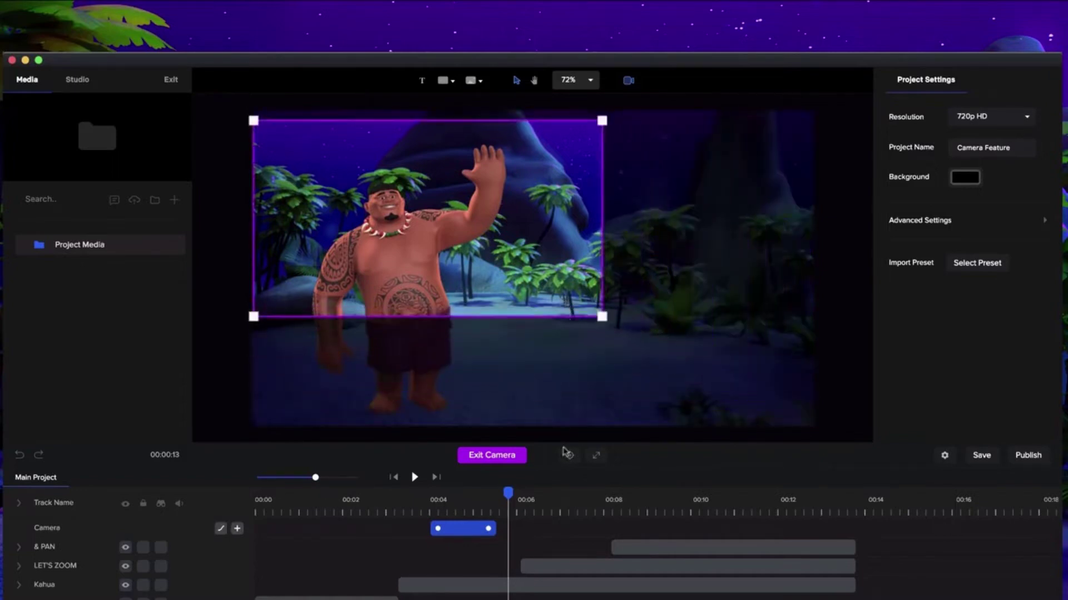
- Play back the first camera animation from just before its start
{"action": "left_click", "coordinate": [432, 509]}
{"action": "mouse_move", "coordinate": [431, 499]}
{"action": "left_mouse_down"}
{"action": "mouse_move", "coordinate": [421, 497]}
{"action": "mouse_move", "coordinate": [517, 507]}
{"action": "mouse_move", "coordinate": [417, 493]}
{"action": "left_mouse_up"}
{"action": "left_click", "coordinate": [414, 477]}
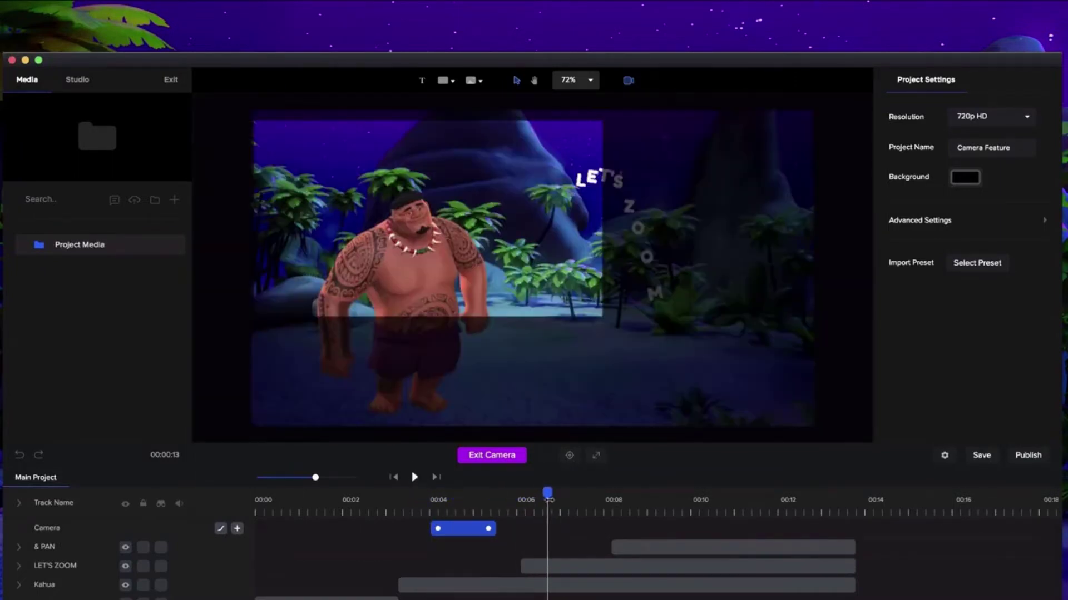
- Add a second camera animation just after 00:06 and frame its end view tightly around the LET'S ZOOM text
{"action": "left_click_drag", "start_coordinate": [549, 500], "coordinate": [532, 498]}
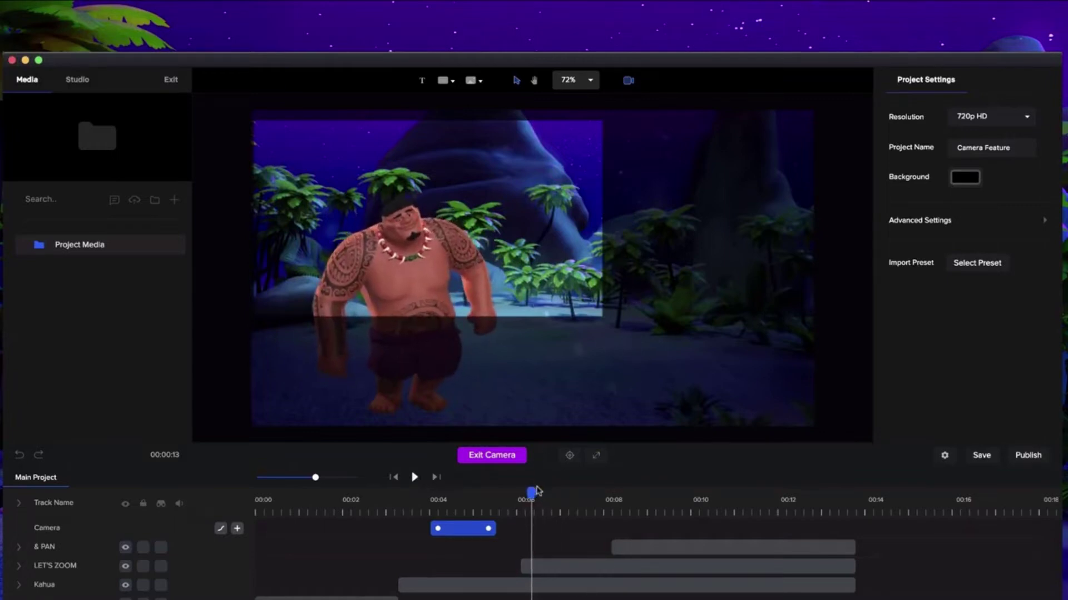
{"action": "left_click", "coordinate": [237, 529]}
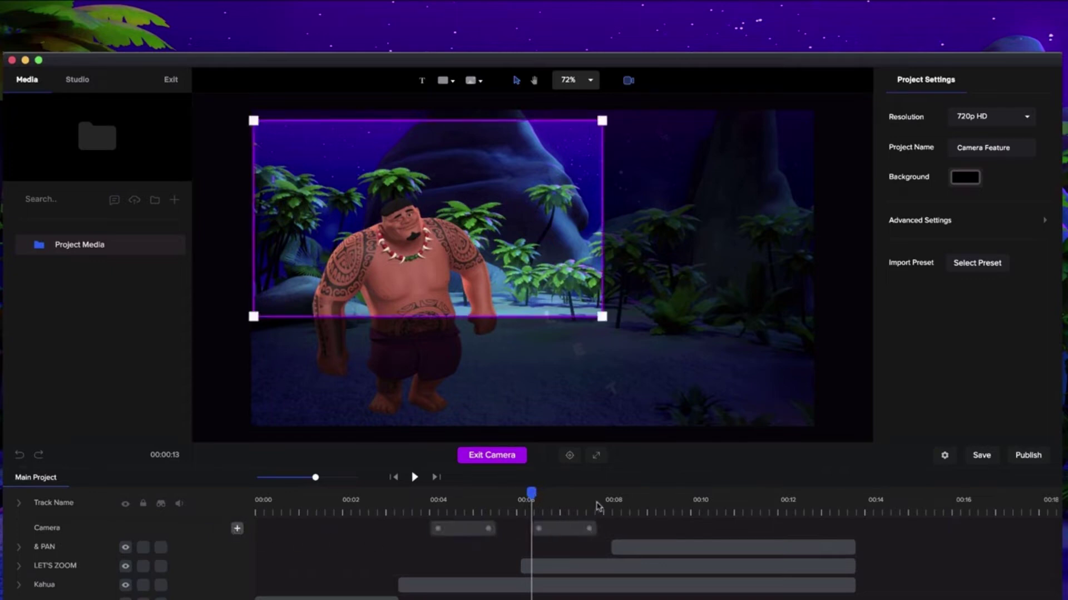
{"action": "left_click_drag", "start_coordinate": [597, 503], "coordinate": [606, 499]}
{"action": "left_click", "coordinate": [591, 530]}
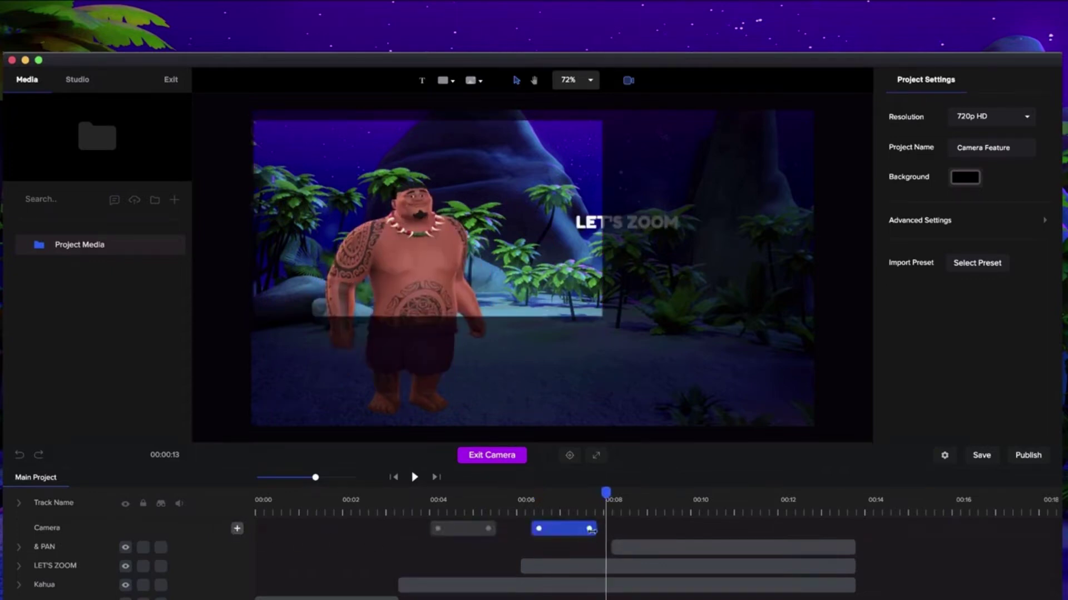
{"action": "left_click", "coordinate": [483, 286]}
{"action": "left_click_drag", "start_coordinate": [441, 272], "coordinate": [622, 278]}
{"action": "left_click_drag", "start_coordinate": [438, 127], "coordinate": [608, 233]}
{"action": "left_click_drag", "start_coordinate": [779, 269], "coordinate": [706, 212]}
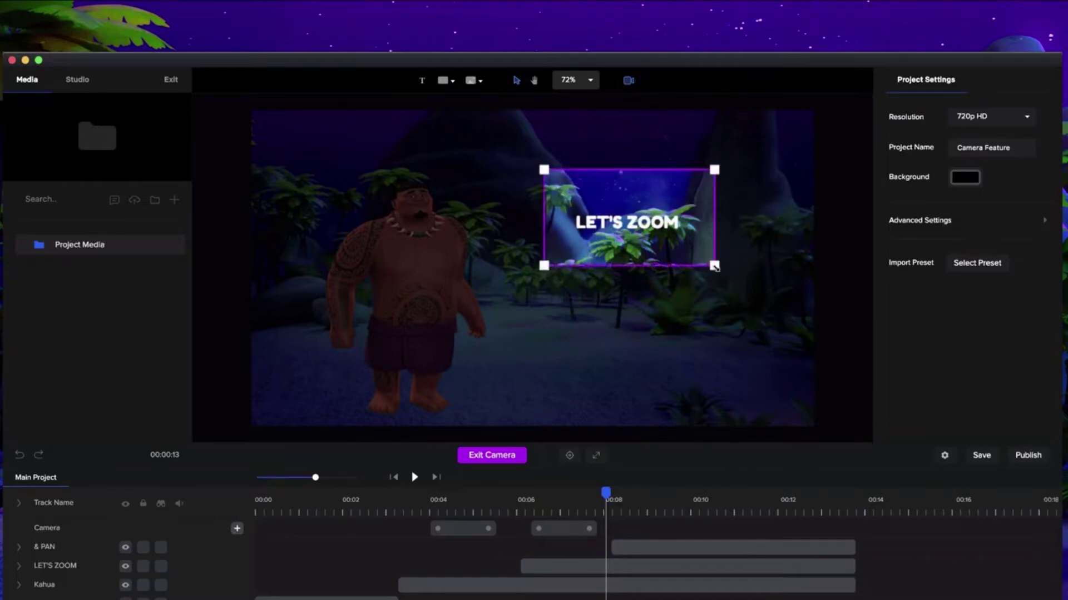
{"action": "left_click_drag", "start_coordinate": [715, 266], "coordinate": [720, 270]}
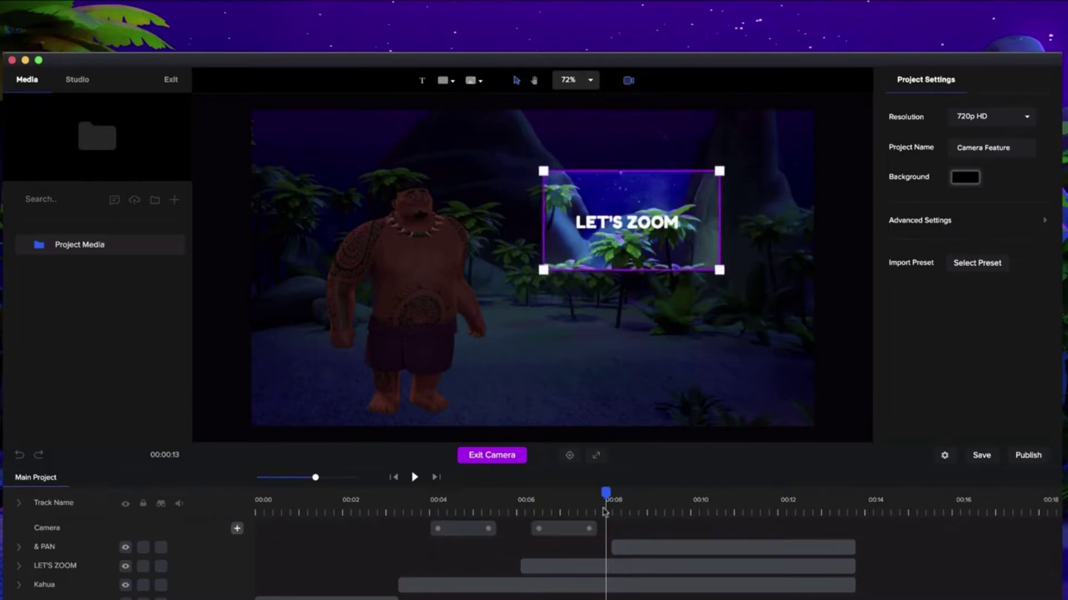
- Add a third camera animation just after 00:08 and widen its end view to frame both LET'S ZOOM and & PAN
{"action": "left_click_drag", "start_coordinate": [606, 492], "coordinate": [627, 492]}
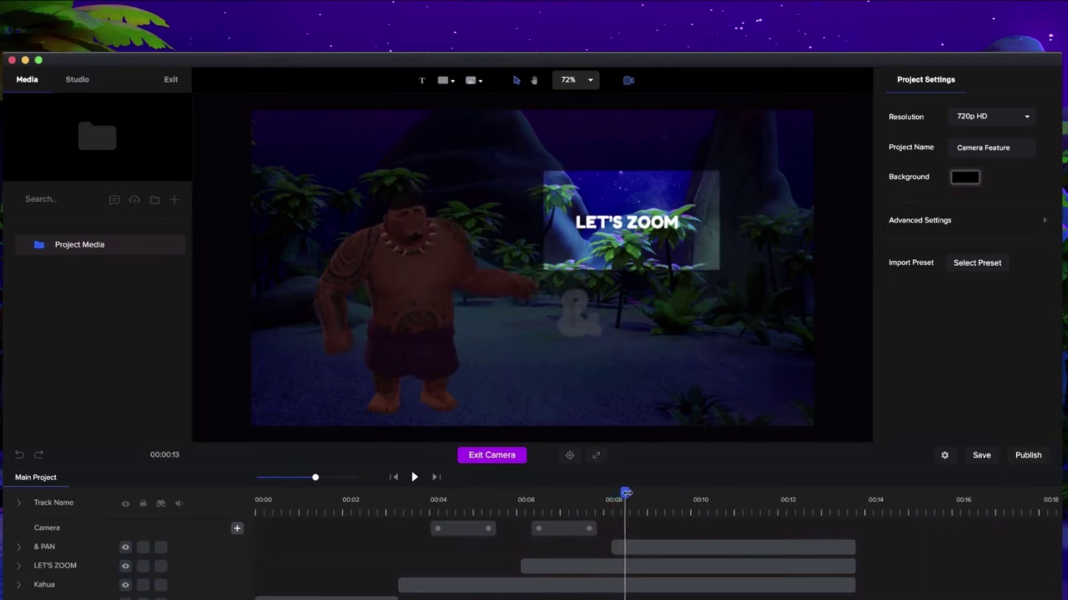
{"action": "left_click", "coordinate": [237, 529]}
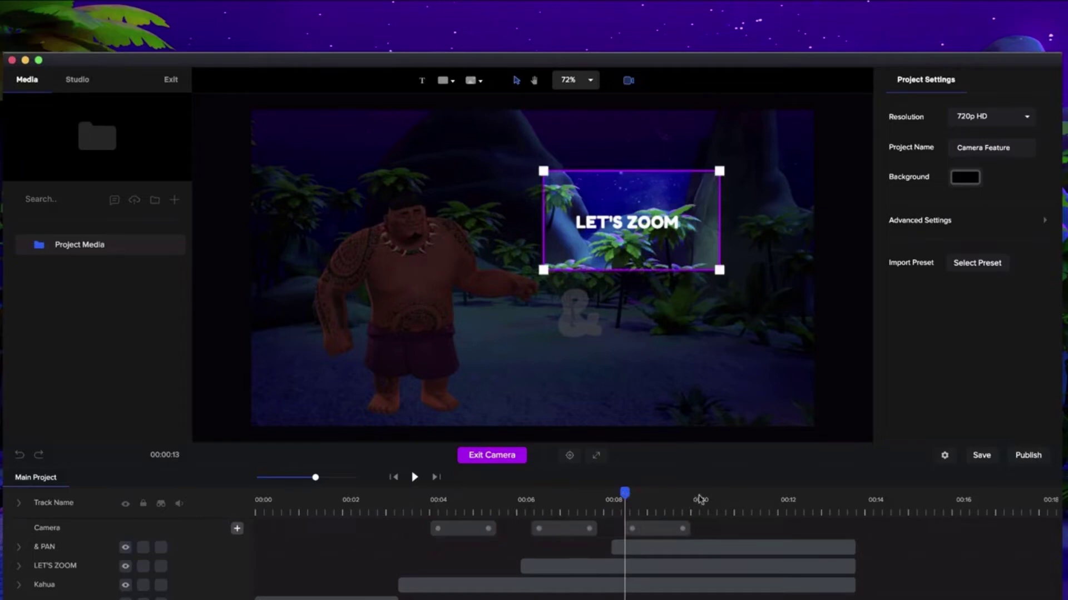
{"action": "left_click", "coordinate": [700, 499]}
{"action": "left_click", "coordinate": [719, 228]}
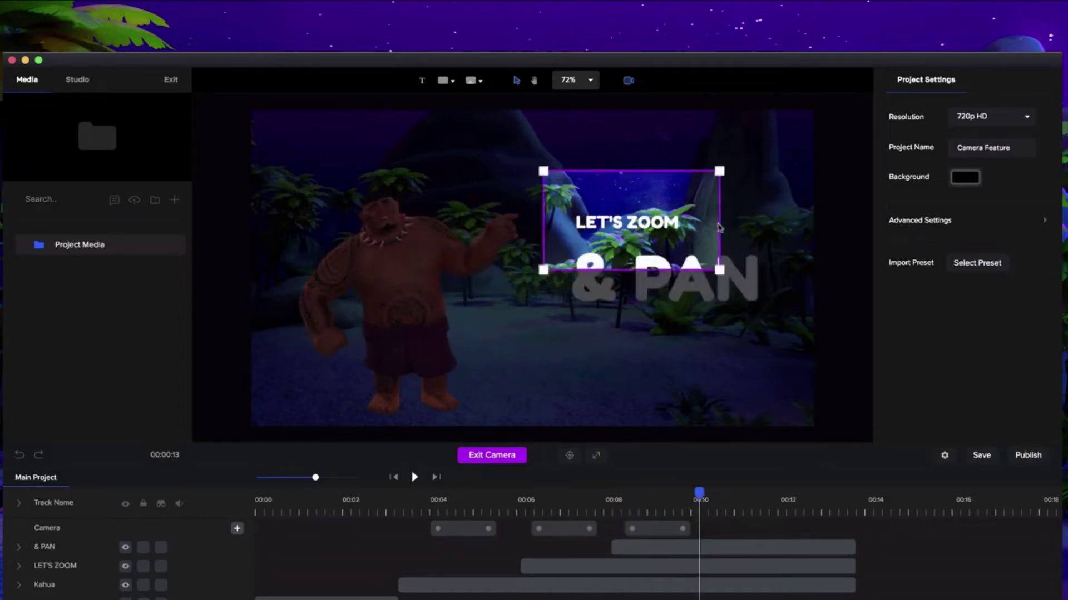
{"action": "left_click_drag", "start_coordinate": [720, 271], "coordinate": [795, 313]}
{"action": "left_click_drag", "start_coordinate": [776, 240], "coordinate": [772, 255]}
{"action": "left_click_drag", "start_coordinate": [791, 328], "coordinate": [801, 337]}
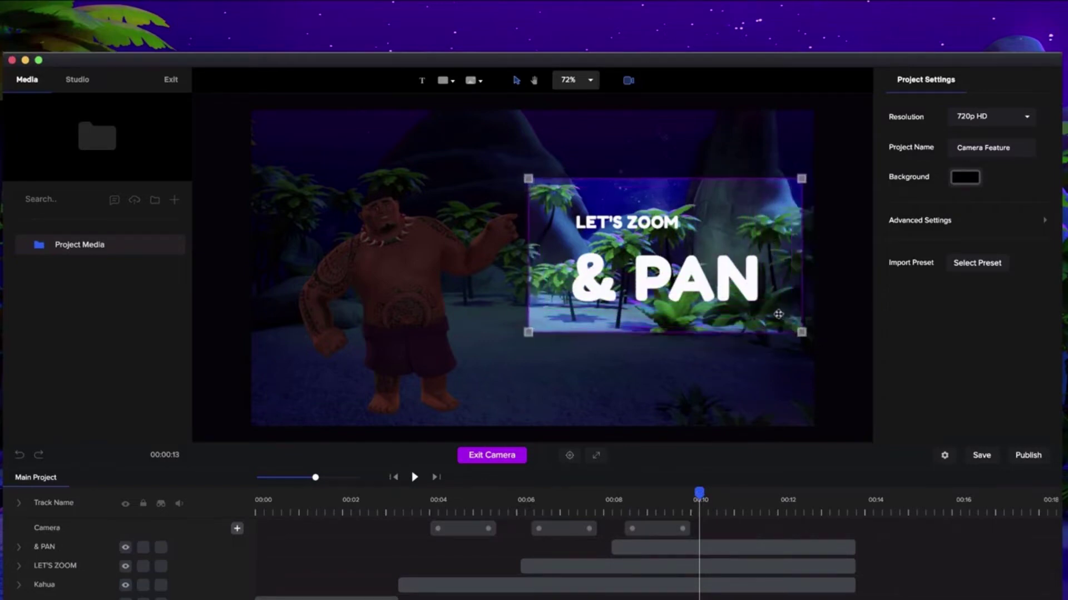
- Add a fourth camera animation midway between 00:10 and 00:12 and place the playhead just past its end
{"action": "left_click_drag", "start_coordinate": [701, 498], "coordinate": [724, 494]}
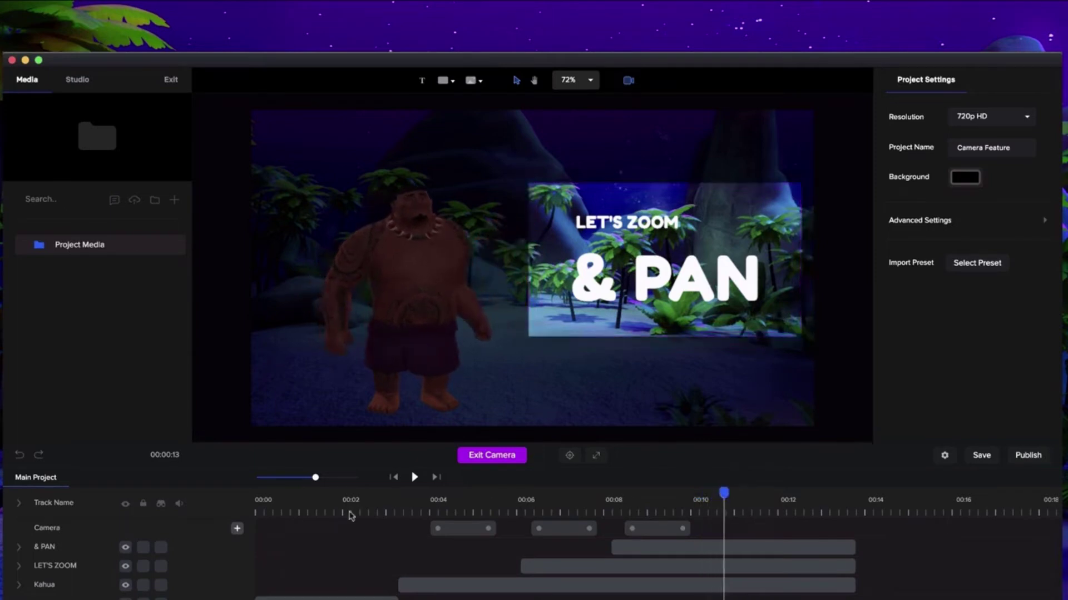
{"action": "left_click", "coordinate": [237, 528]}
{"action": "left_click", "coordinate": [806, 505]}
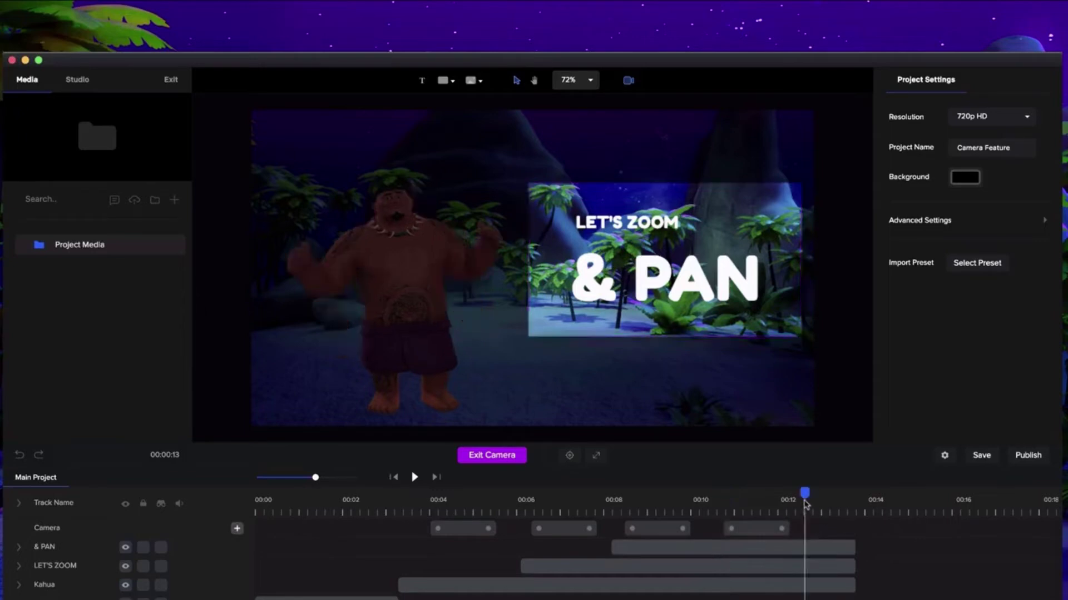
{"action": "left_click_drag", "start_coordinate": [804, 492], "coordinate": [798, 494]}
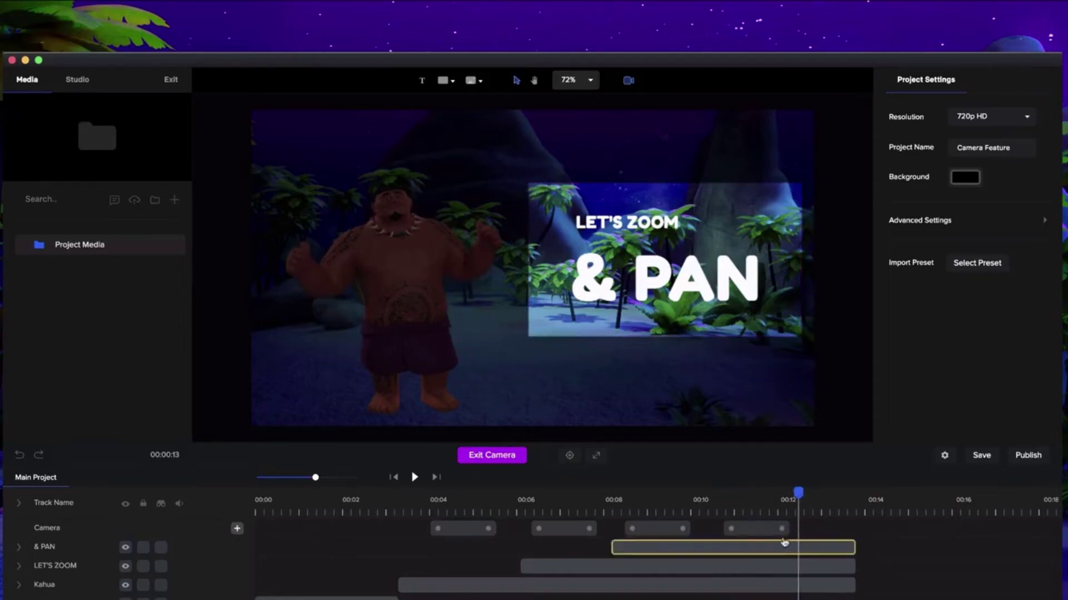
- Check whether the camera can be adjusted while the playhead is inside the fourth camera animation
{"action": "left_click_drag", "start_coordinate": [799, 492], "coordinate": [776, 492]}
{"action": "left_click", "coordinate": [784, 528]}
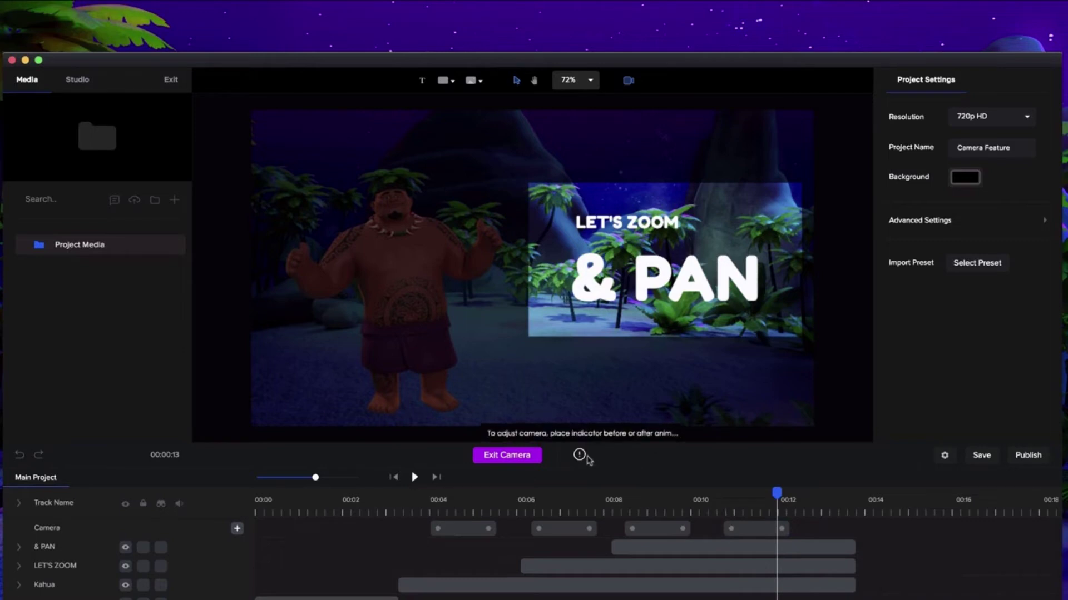
{"action": "left_click", "coordinate": [657, 528]}
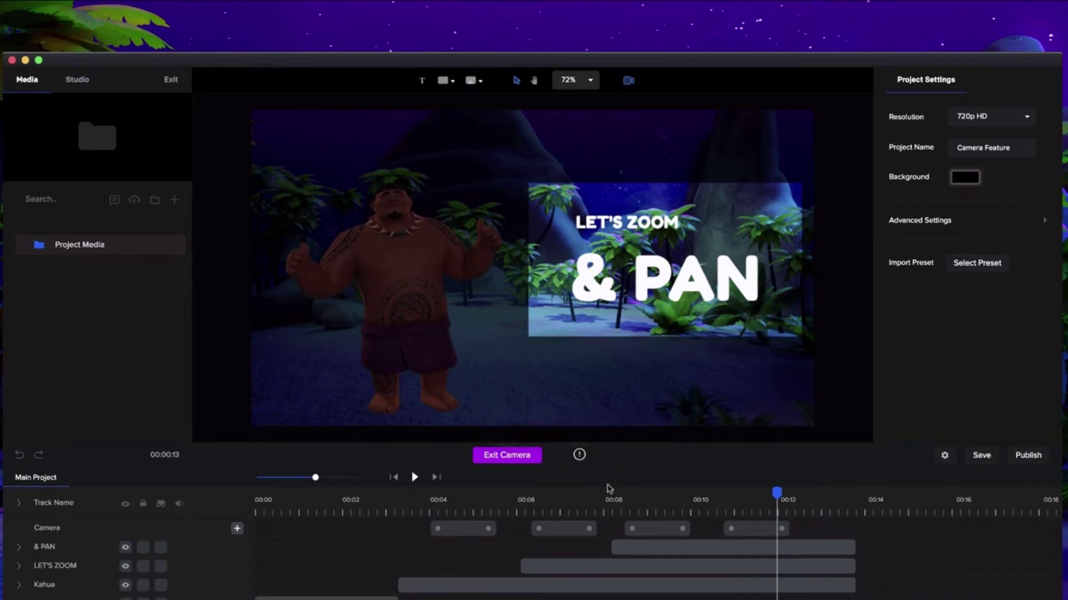
- Reset the fourth animation's end view to the full canvas, with the playhead placed just after the animation
{"action": "left_click", "coordinate": [798, 497]}
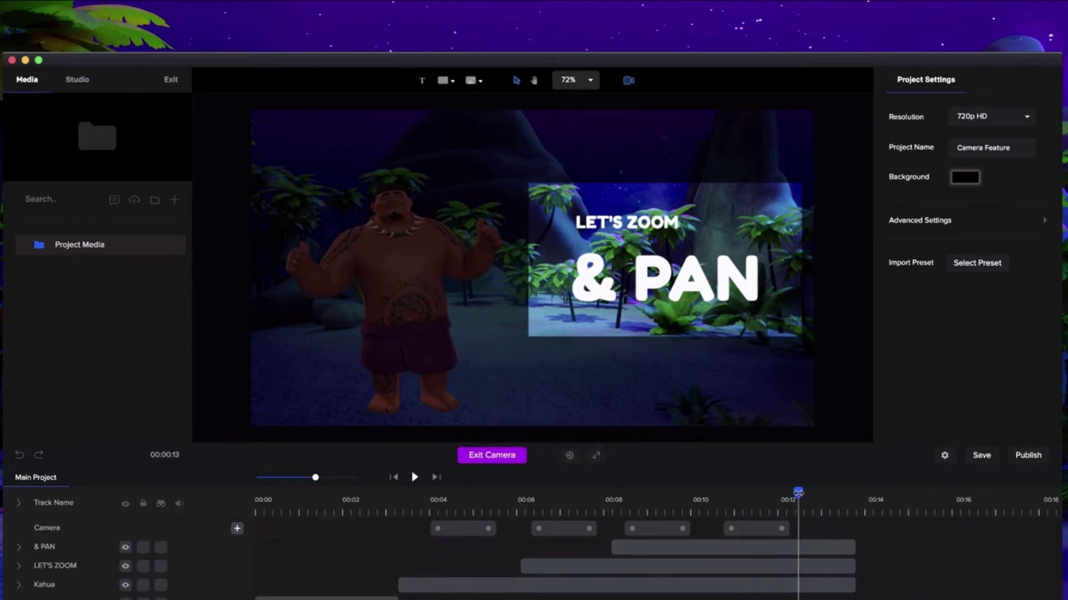
{"action": "left_click", "coordinate": [772, 531]}
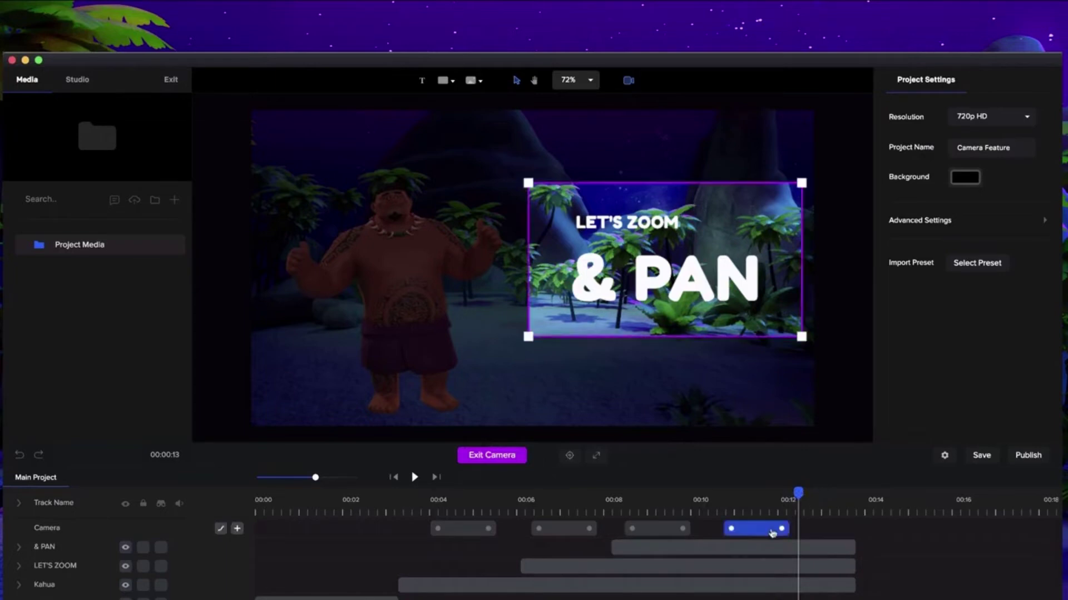
{"action": "left_click", "coordinate": [596, 457]}
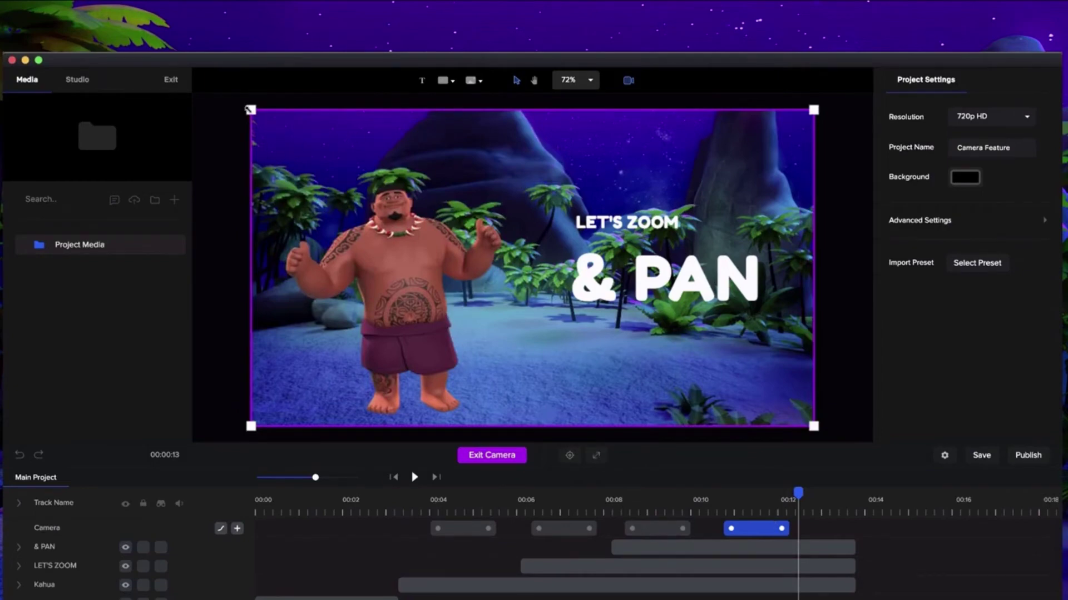
{"action": "left_click_drag", "start_coordinate": [249, 109], "coordinate": [505, 251]}
{"action": "key", "text": "ctrl+z"}
- Play the whole project from the beginning to preview all the camera moves
{"action": "left_click_drag", "start_coordinate": [799, 495], "coordinate": [222, 491]}
{"action": "left_click", "coordinate": [415, 477]}
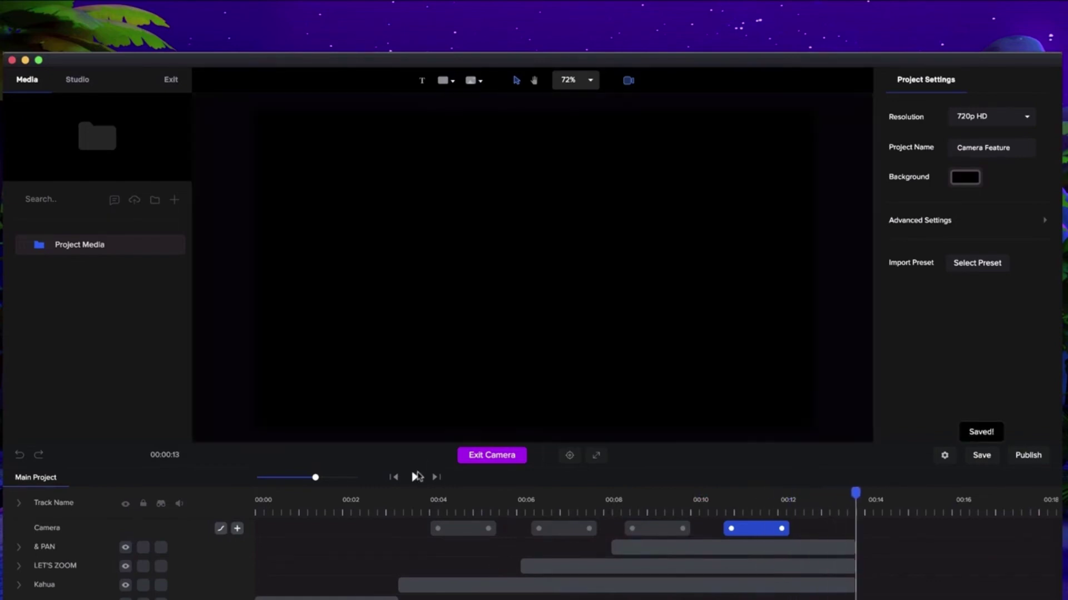
- Set the easing of the last camera animation to Back with the In direction
{"action": "left_click", "coordinate": [828, 502]}
{"action": "left_click_drag", "start_coordinate": [827, 501], "coordinate": [816, 501]}
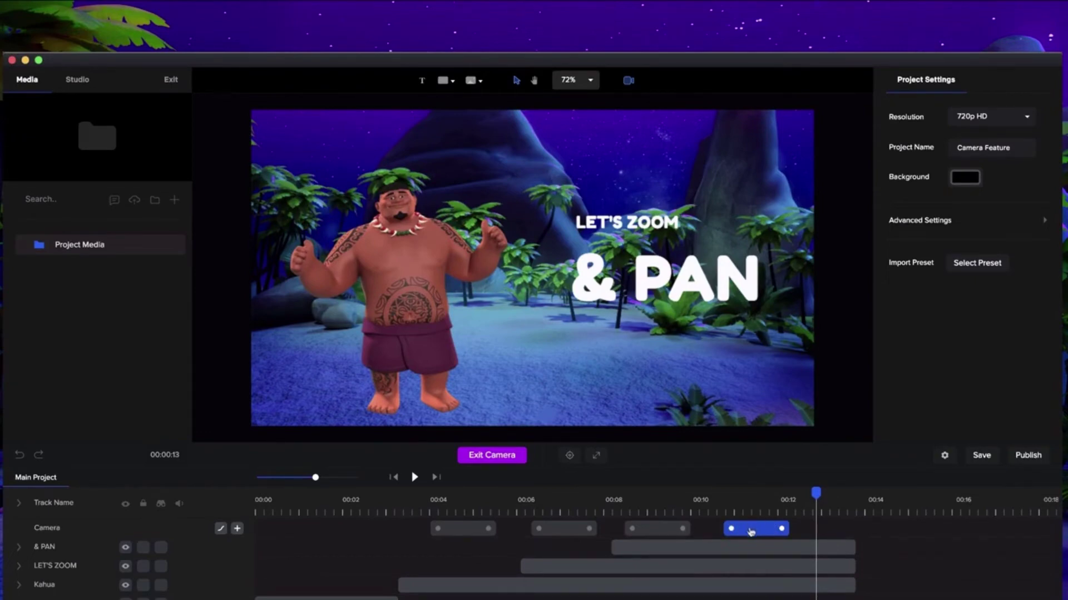
{"action": "left_click", "coordinate": [221, 530]}
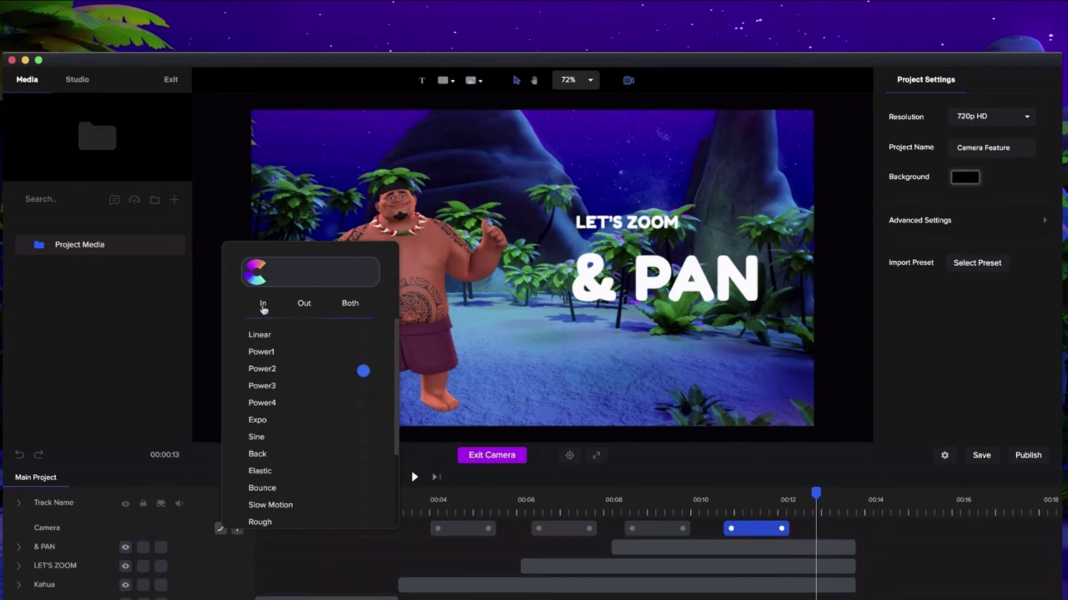
{"action": "left_click", "coordinate": [263, 309]}
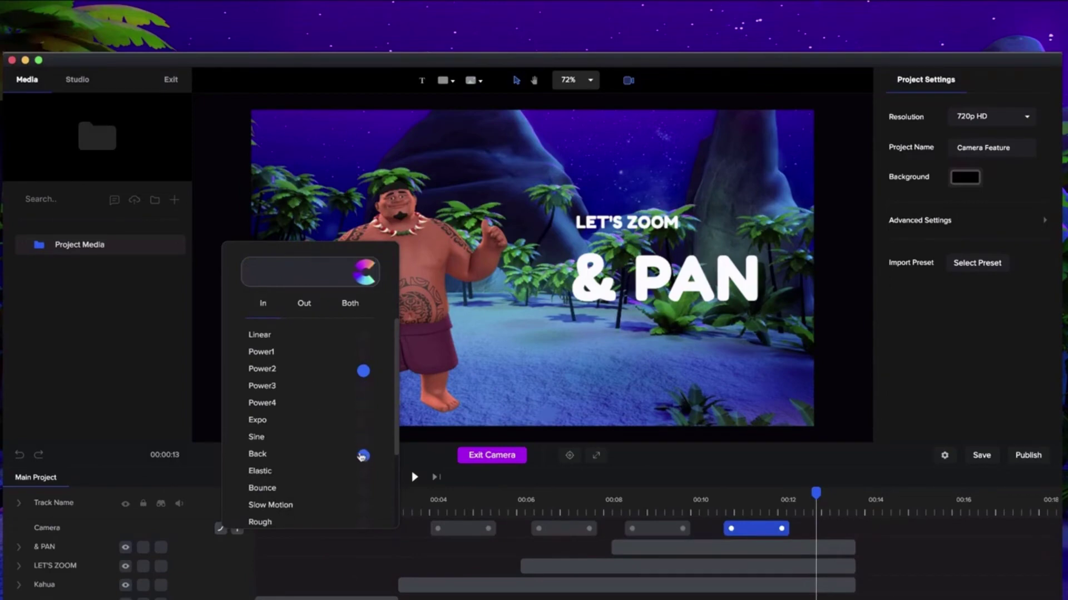
{"action": "left_click", "coordinate": [363, 456]}
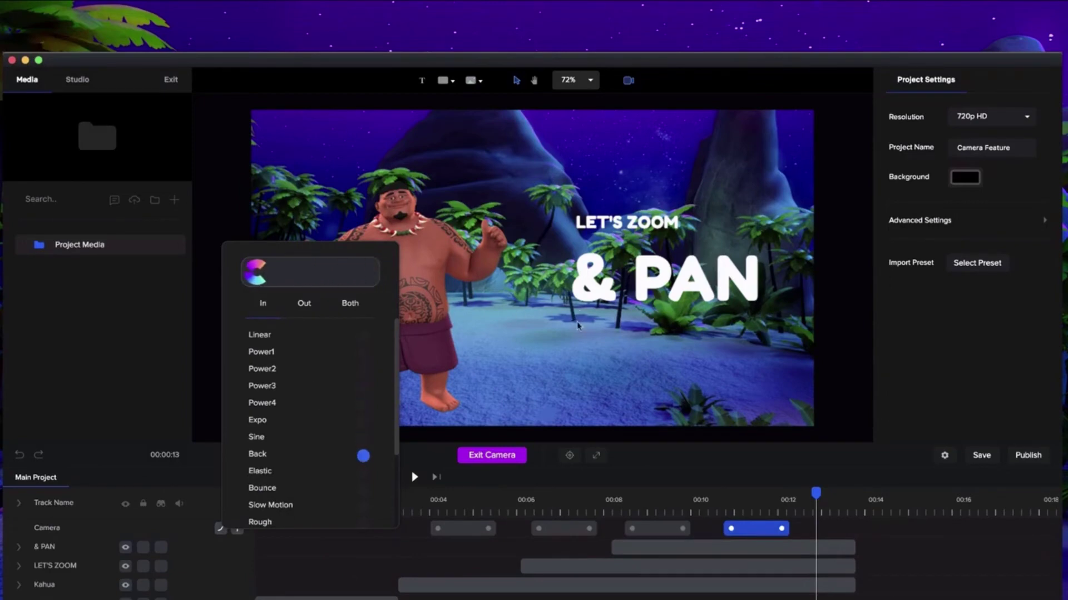
- Play back the last camera animation from just before its start to preview the easing
{"action": "left_click", "coordinate": [726, 500]}
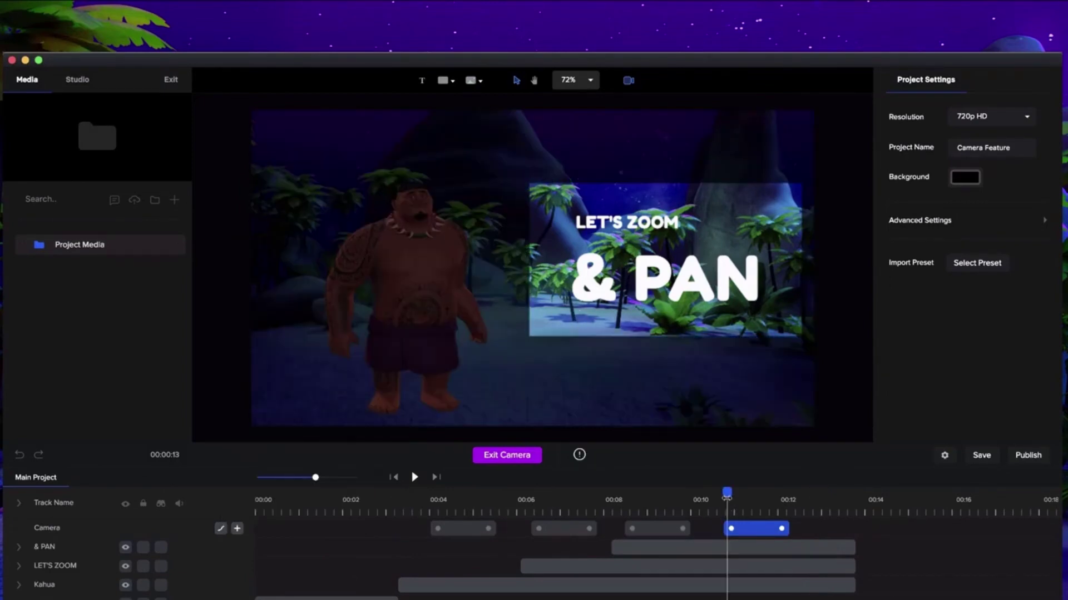
{"action": "left_click_drag", "start_coordinate": [727, 498], "coordinate": [695, 498]}
{"action": "left_click", "coordinate": [414, 477]}
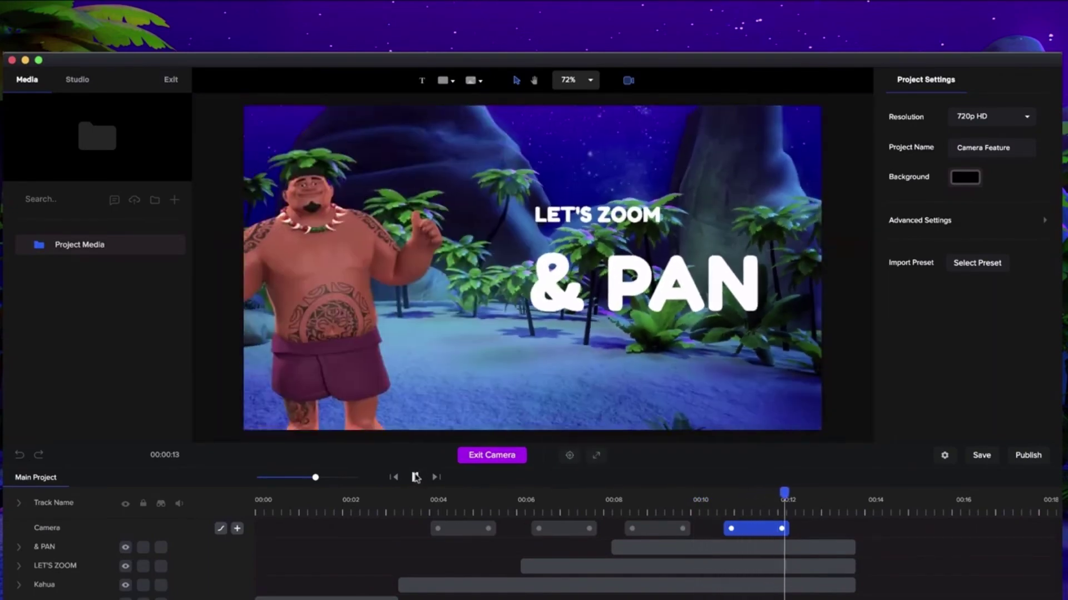
- Look through the easing types available for the last camera animation
{"action": "left_click", "coordinate": [221, 529]}
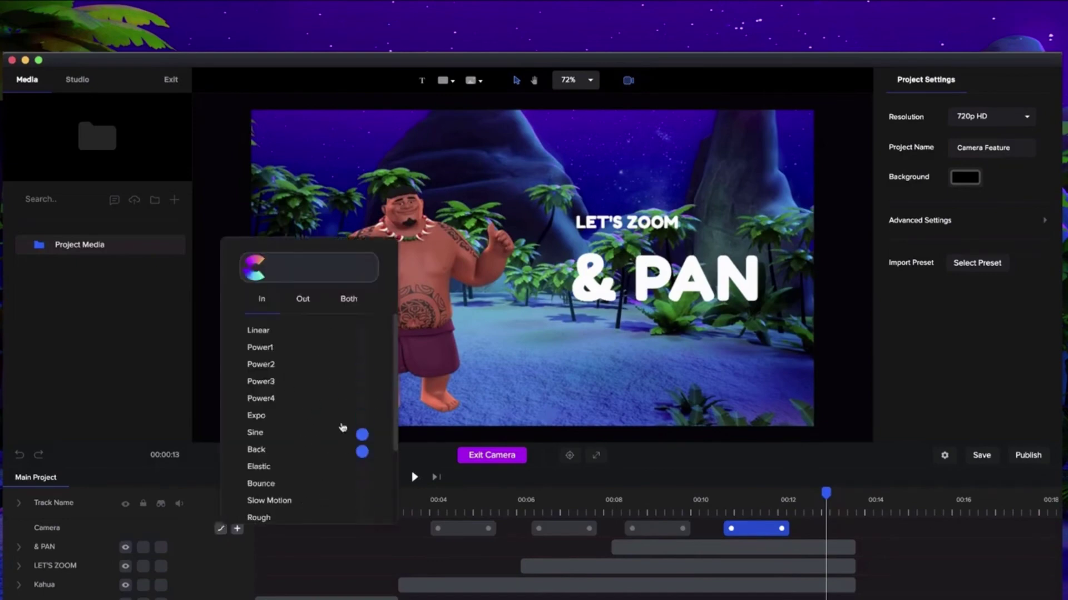
{"action": "scroll", "coordinate": [350, 386], "scroll_direction": "down", "scroll_amount": 1}
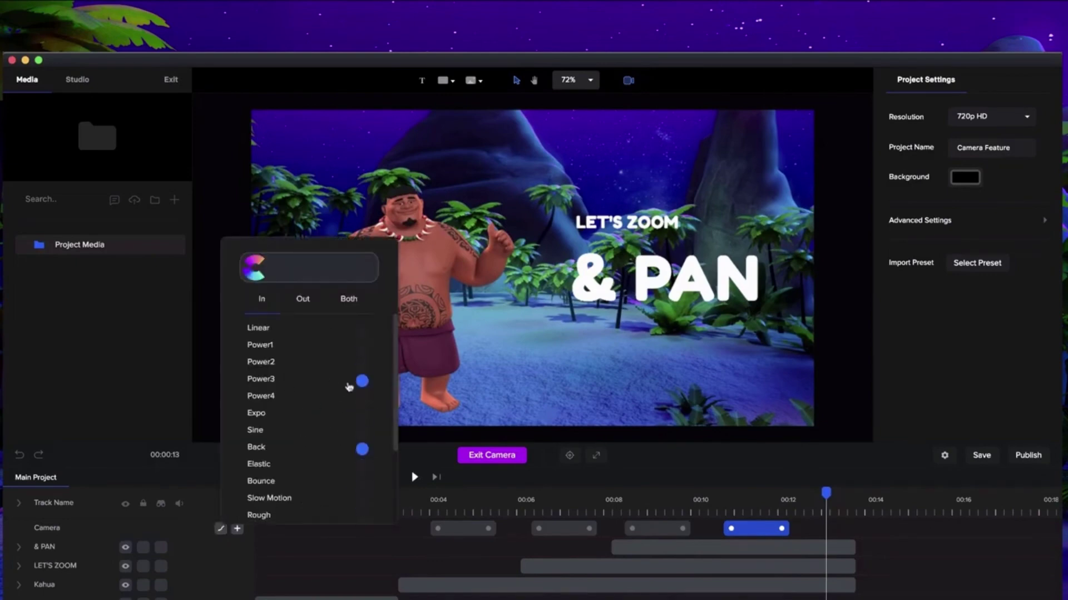
{"action": "scroll", "coordinate": [350, 386], "scroll_direction": "down", "scroll_amount": 2}
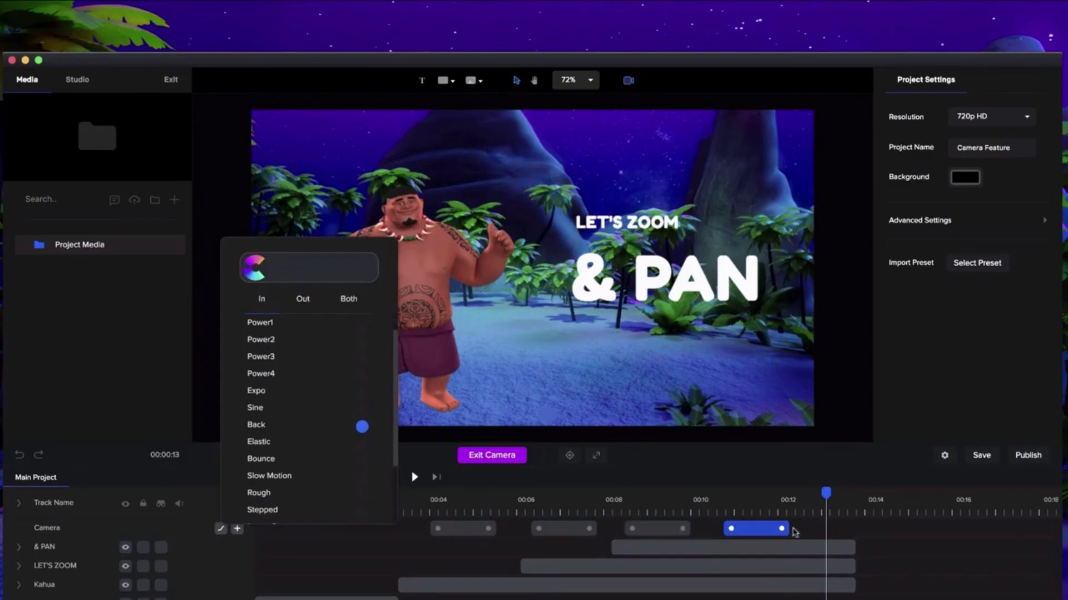
- Extend the end of the last camera animation slightly and play the project from just before the first camera animation
{"action": "left_click_drag", "start_coordinate": [782, 528], "coordinate": [796, 529]}
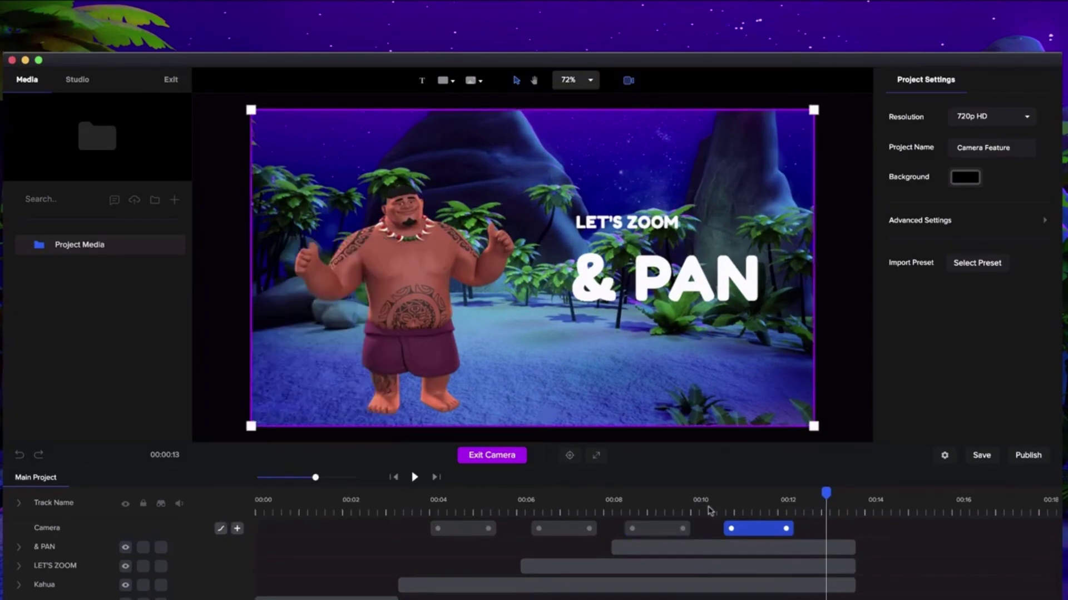
{"action": "left_click_drag", "start_coordinate": [717, 498], "coordinate": [403, 496]}
{"action": "left_click", "coordinate": [415, 478]}
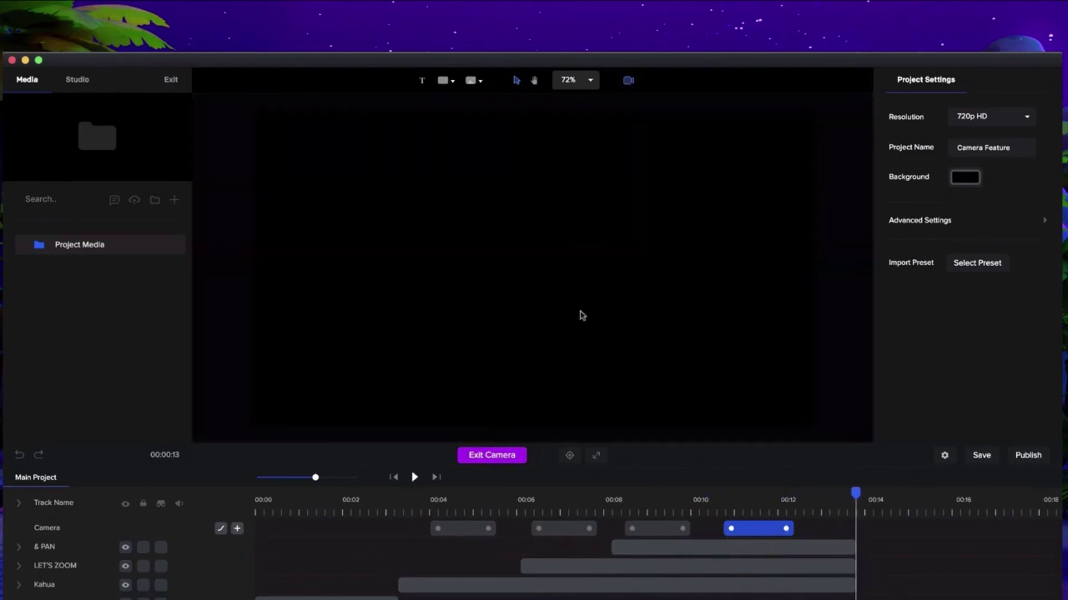
- Leave camera mode, select the & PAN text clip and scrub from its entrance to about 00:11 to view the uncropped scene
{"action": "left_click", "coordinate": [504, 457]}
{"action": "left_click_drag", "start_coordinate": [722, 504], "coordinate": [622, 504]}
{"action": "left_click", "coordinate": [645, 524]}
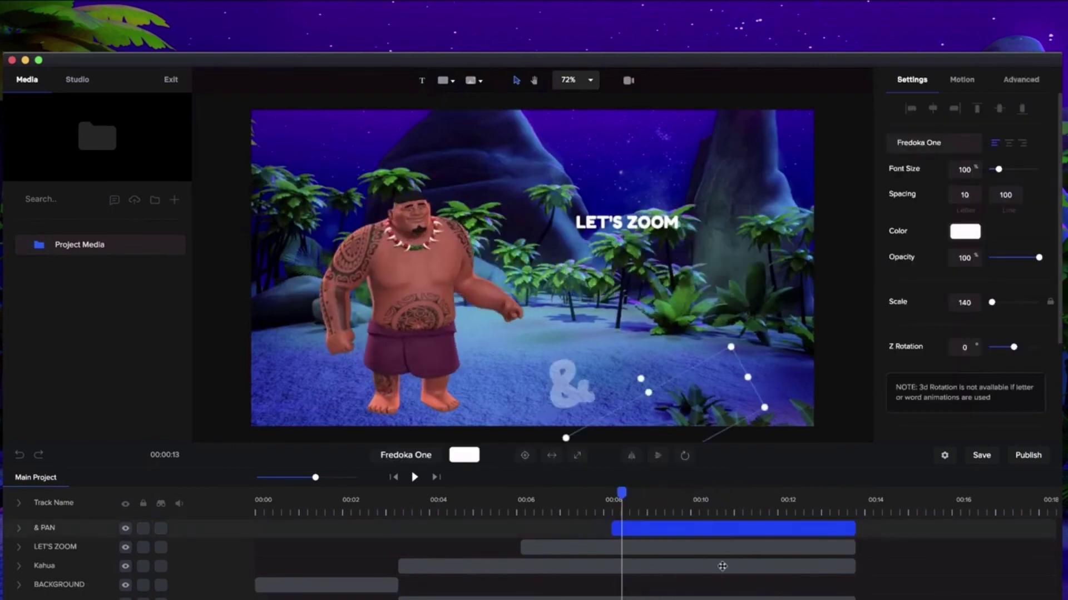
{"action": "left_click_drag", "start_coordinate": [667, 510], "coordinate": [760, 512]}
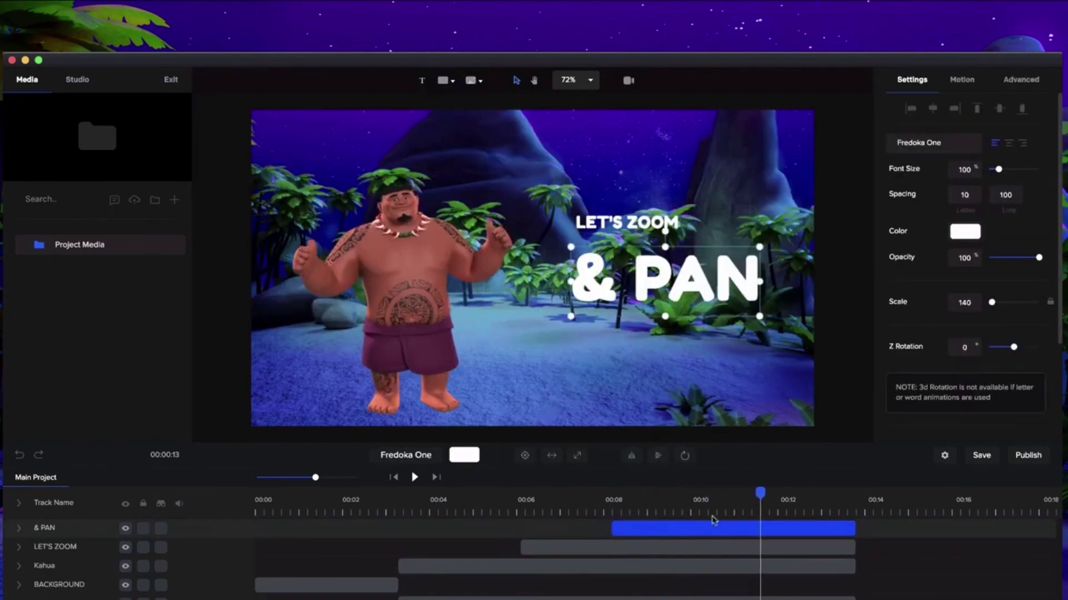
- Return to camera mode and check the camera view just before and just after the last camera animation
{"action": "left_click", "coordinate": [629, 81]}
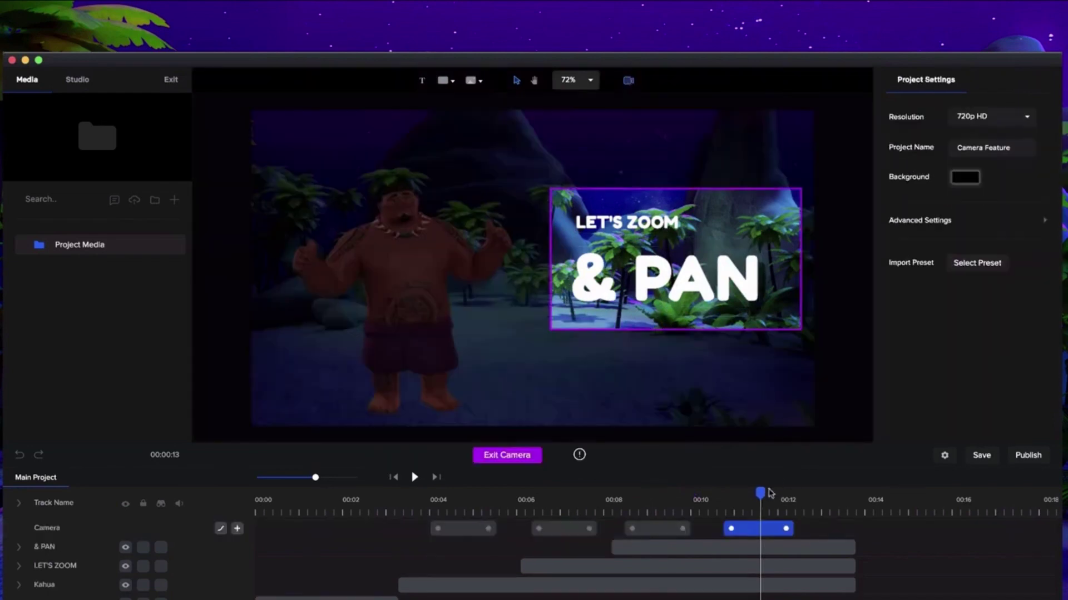
{"action": "left_click", "coordinate": [736, 531]}
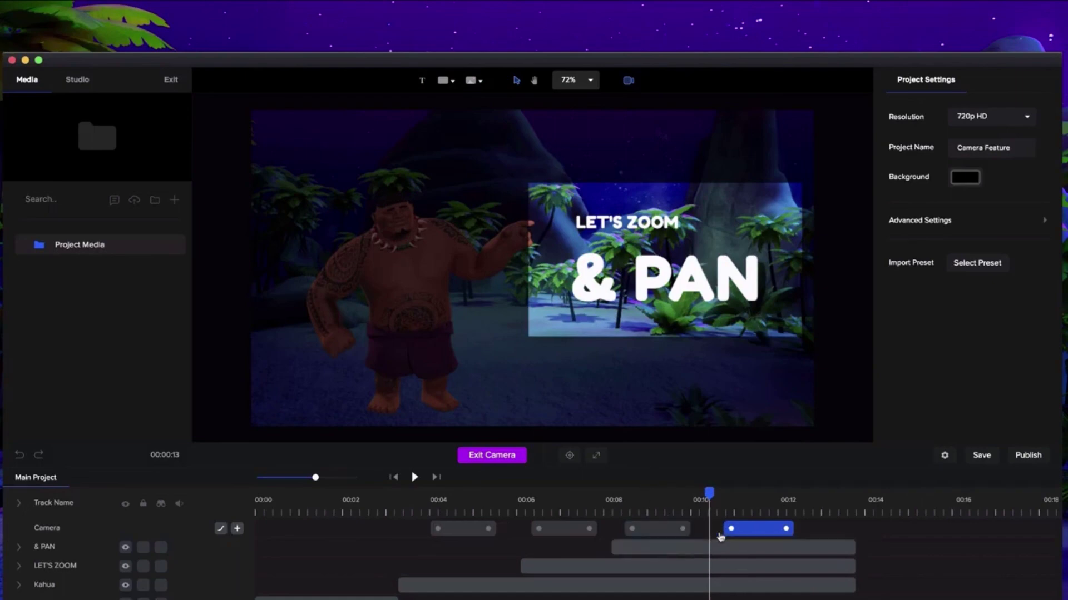
{"action": "left_click", "coordinate": [811, 501]}
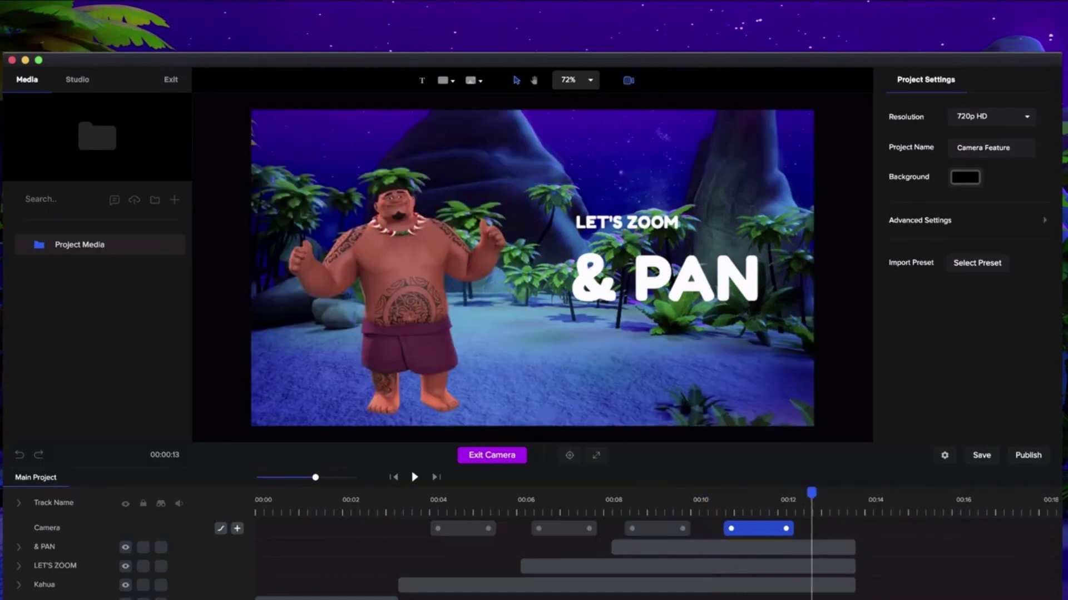